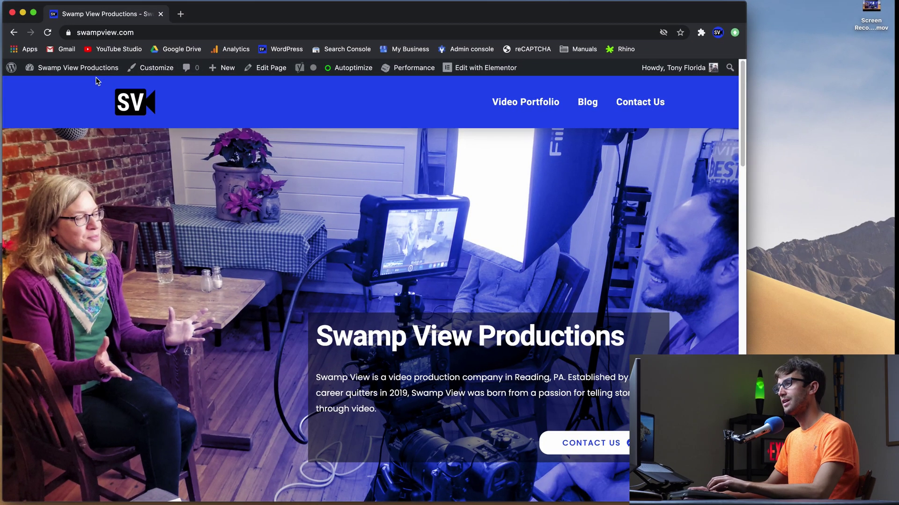
Go to the Dashboard and open Appearance > Themes, showing the active Hello Elementor theme.
mouse_move(136, 79)
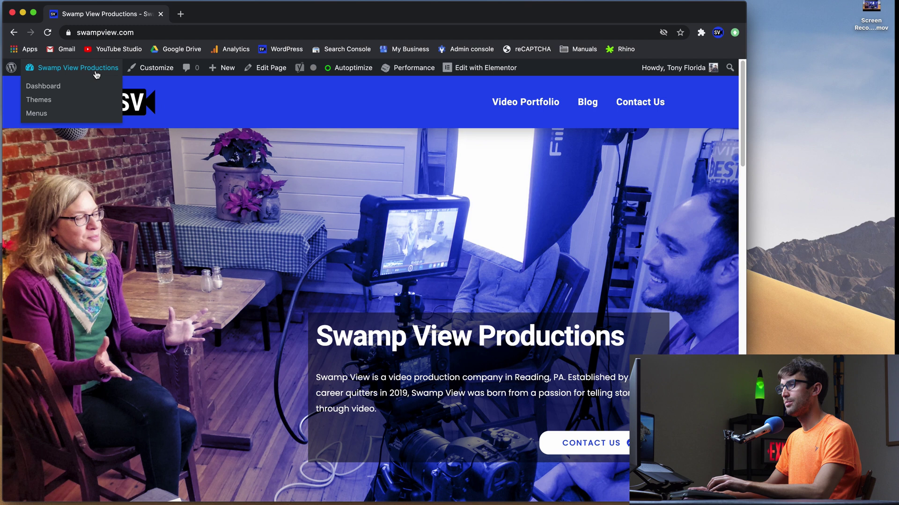
click(96, 70)
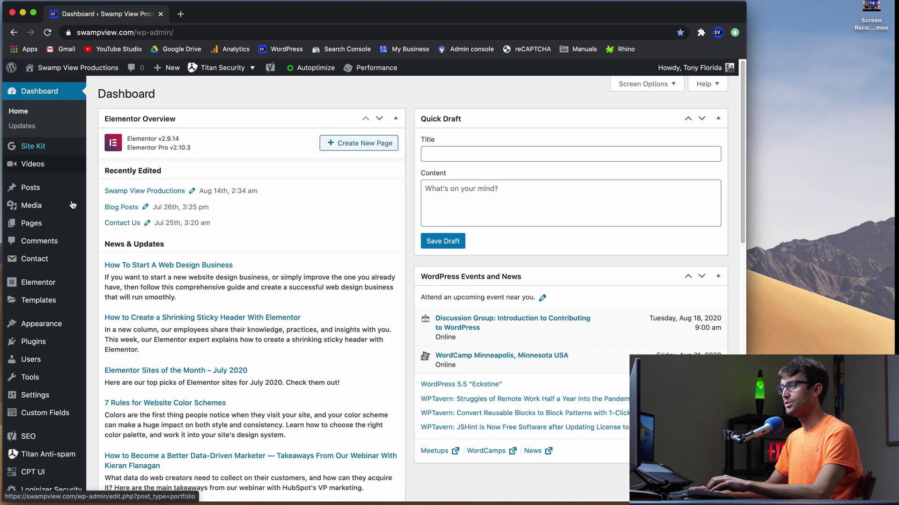
mouse_move(63, 328)
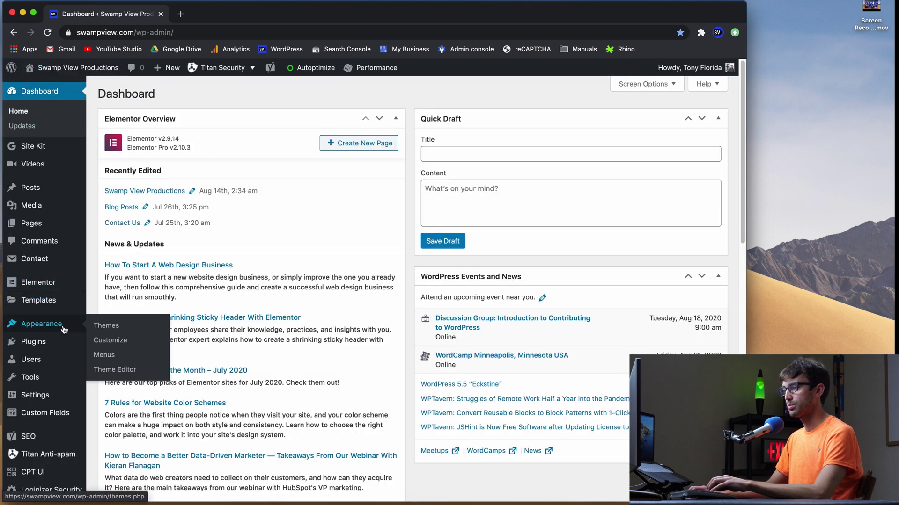
click(99, 330)
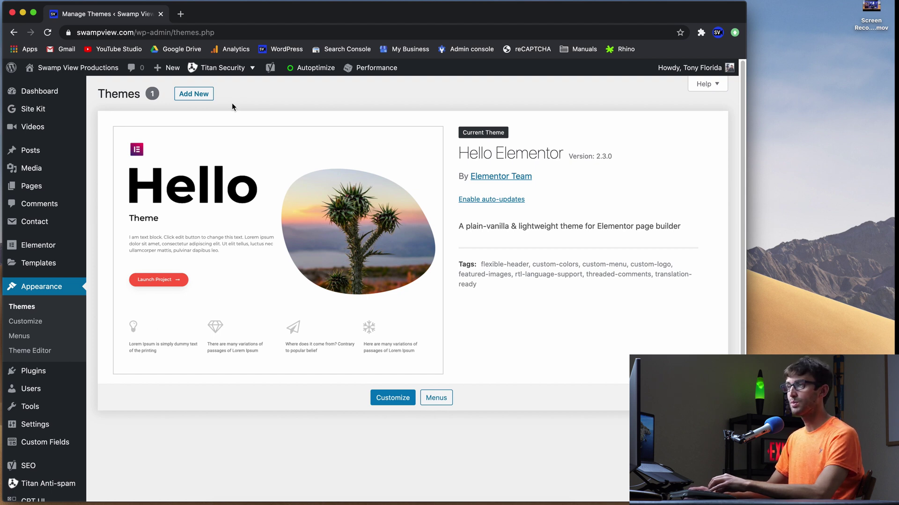
Load the hello-theme-child GitHub repository page in a new browser tab.
click(181, 14)
text(https://github.com/elementor/hello-theme-child)
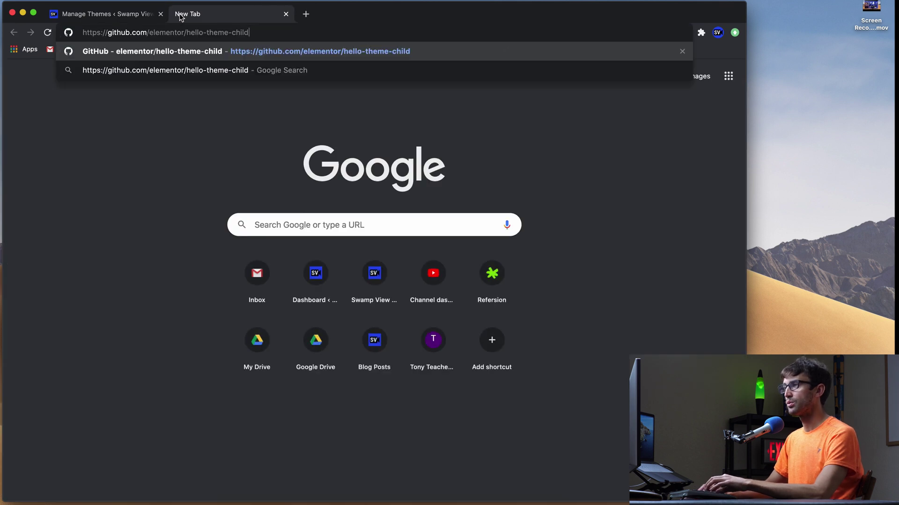
key(Return)
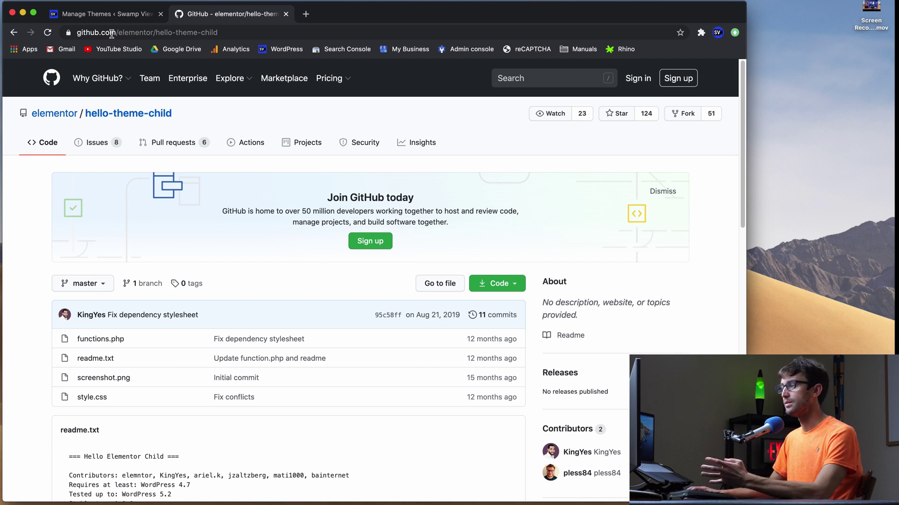
Download the repository via Code > Download ZIP and switch back to the WordPress tab.
click(511, 285)
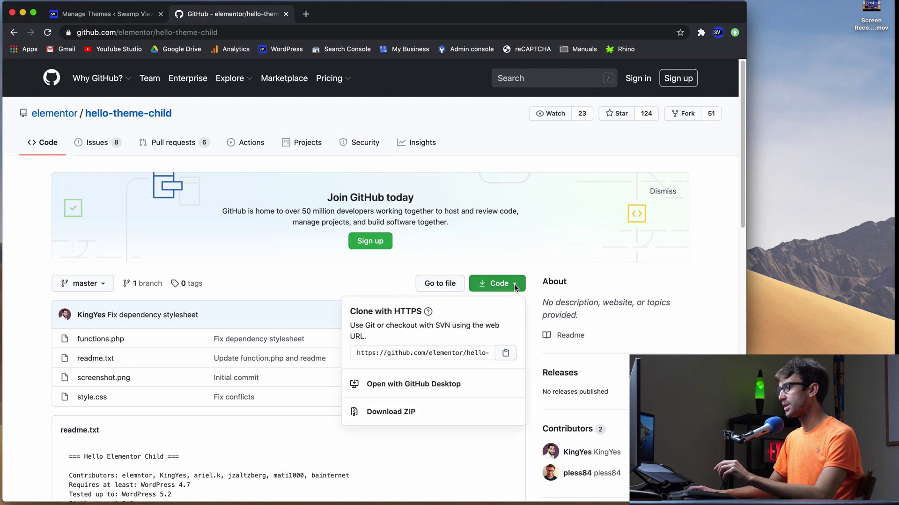
click(388, 415)
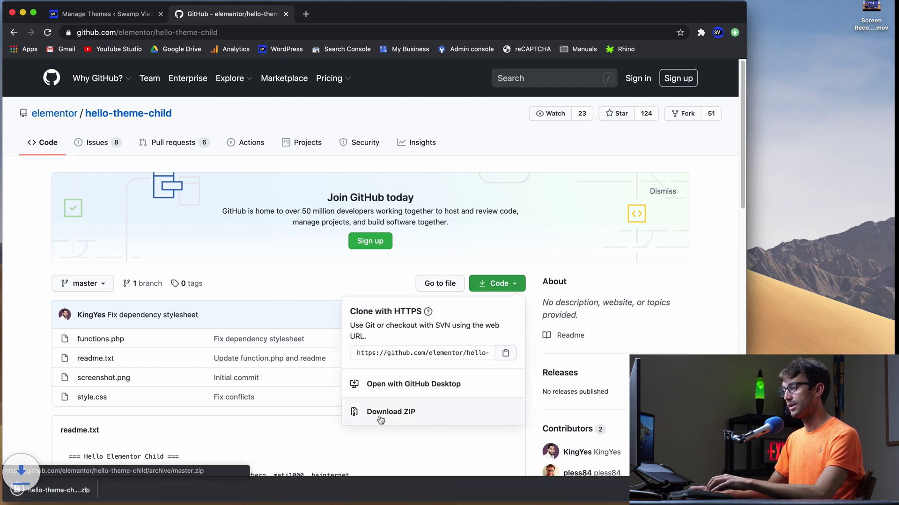
click(136, 15)
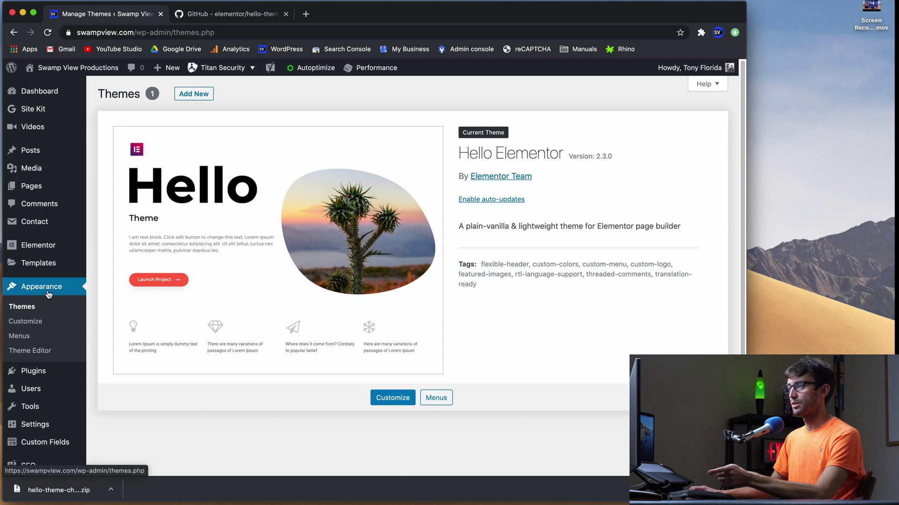
Upload hello-theme-child-master.zip through Add New > Upload Theme and install it.
click(197, 102)
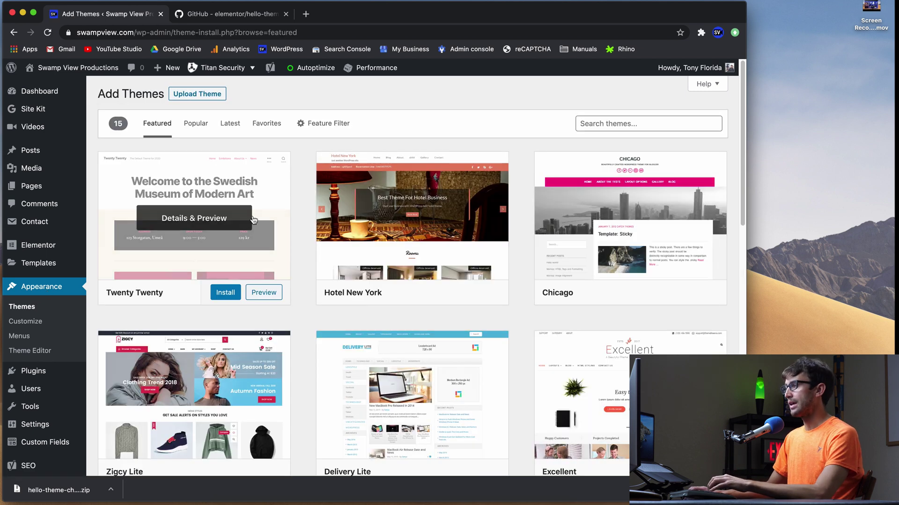
click(208, 94)
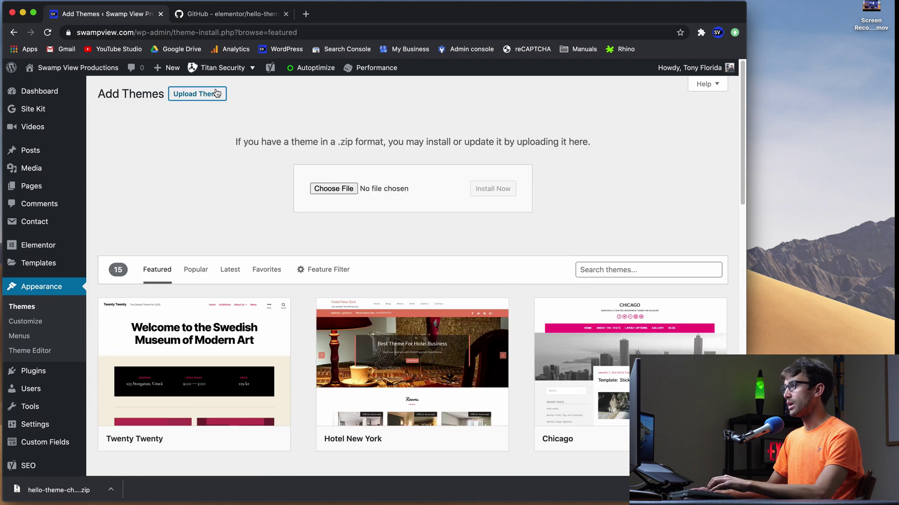
click(330, 189)
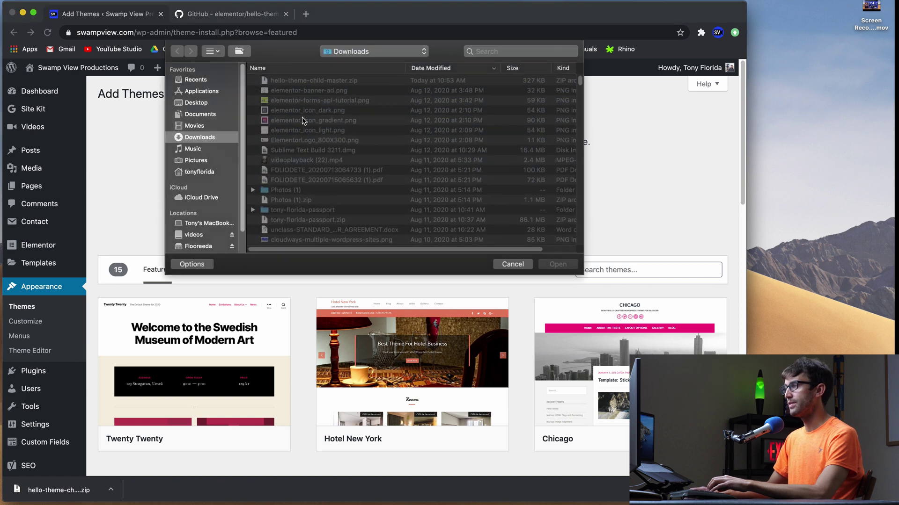
click(311, 82)
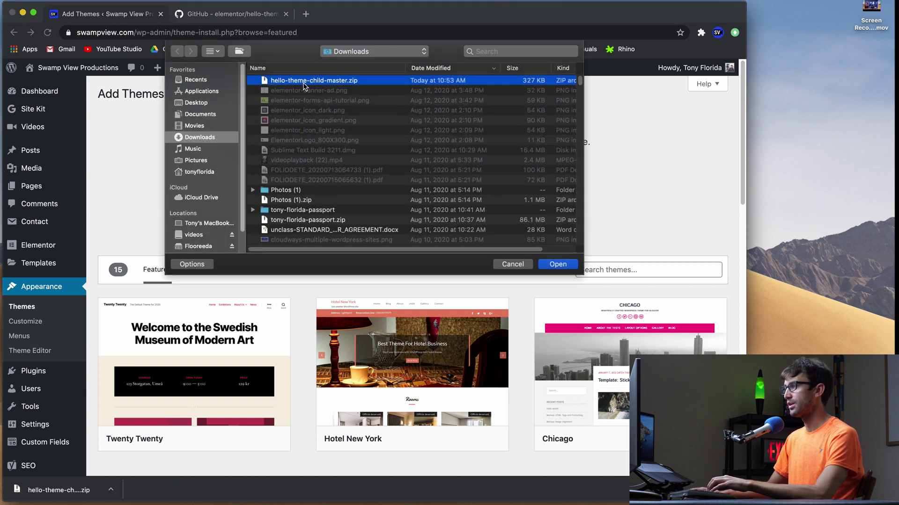
click(575, 268)
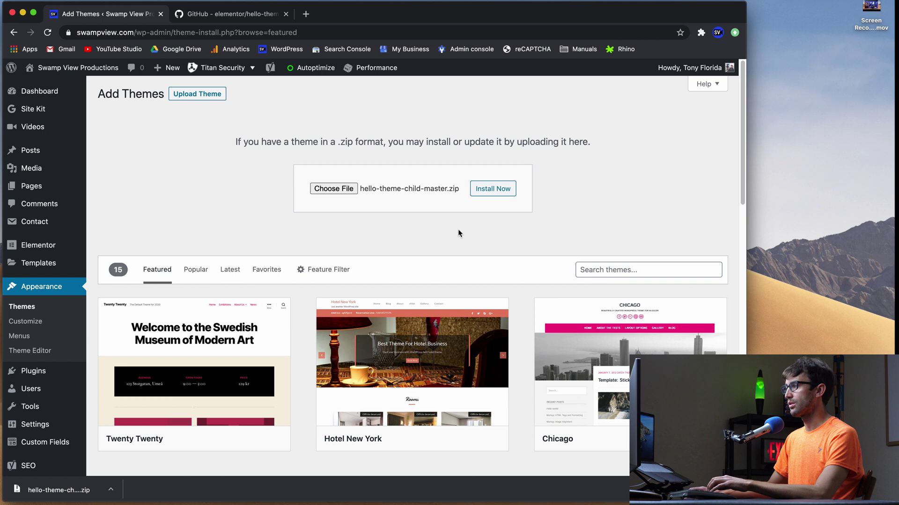
click(483, 190)
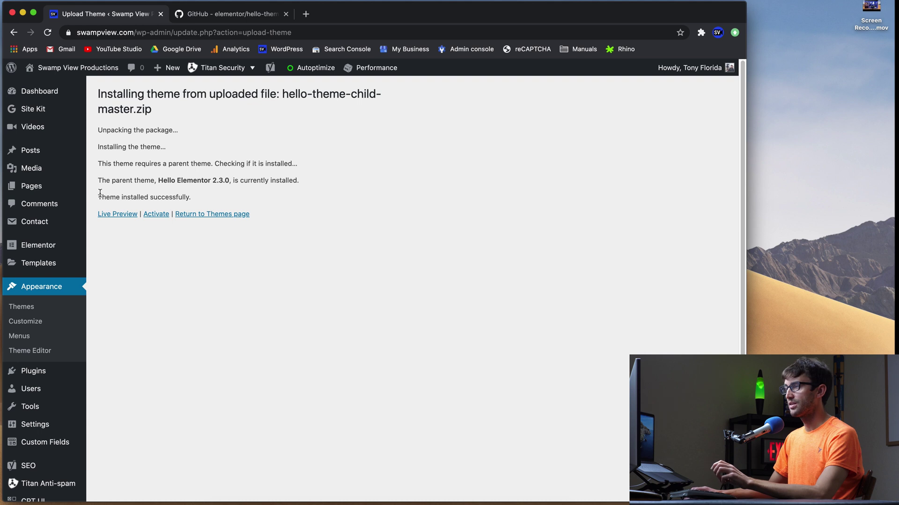
Confirm the child theme installed successfully, then return to the Themes list.
drag(100, 196, 171, 194)
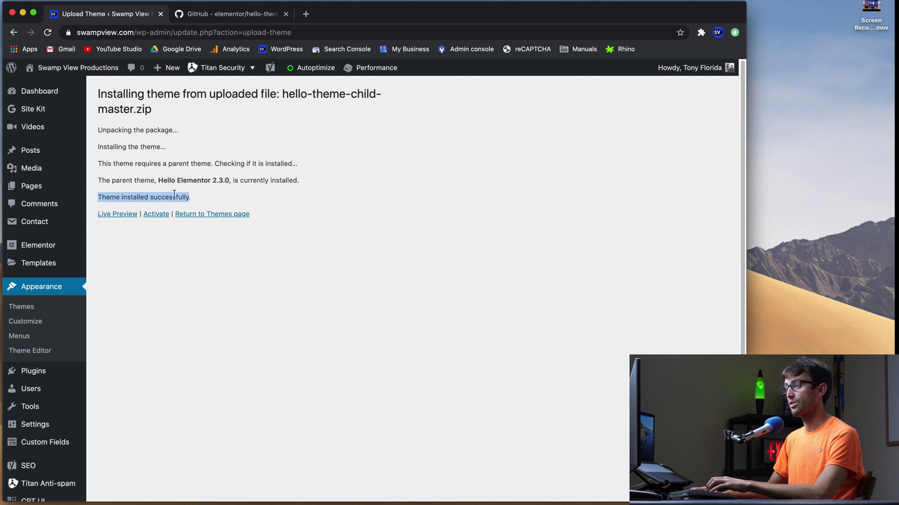
click(142, 283)
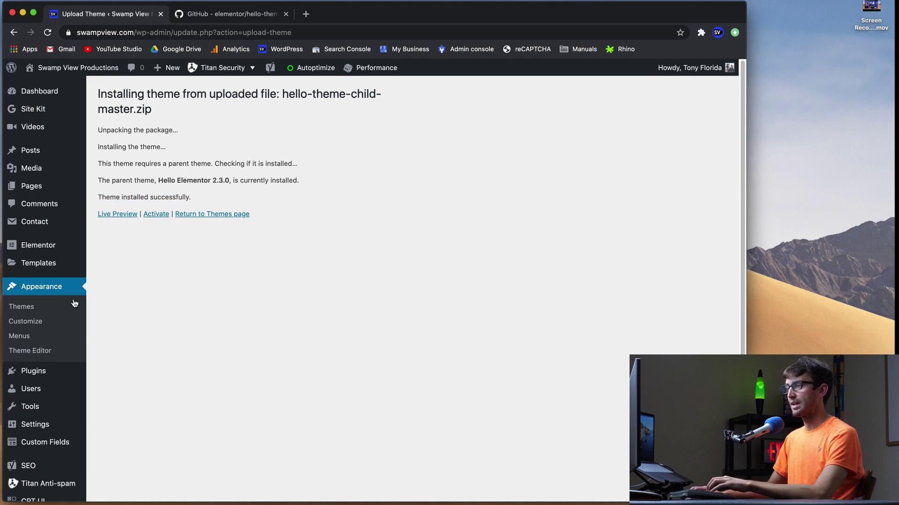
click(54, 310)
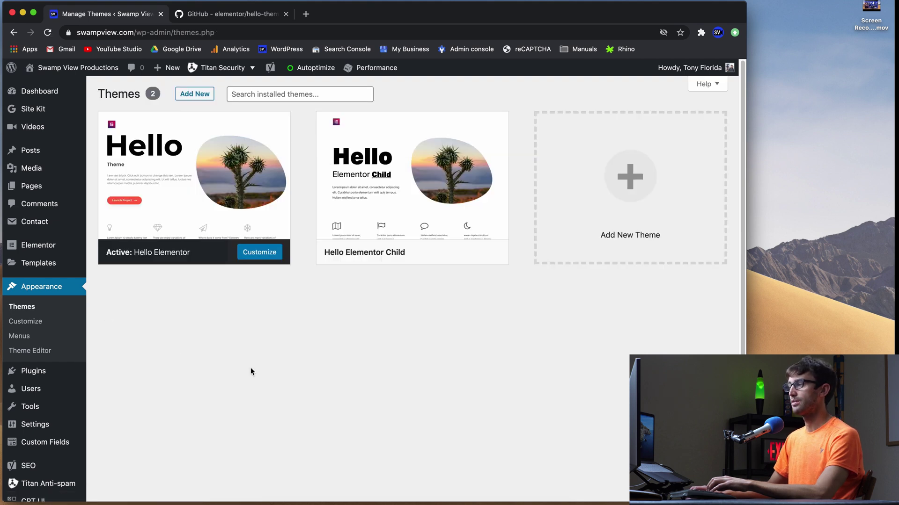
Activate the Hello Elementor Child theme from its card on the Themes page.
mouse_move(419, 173)
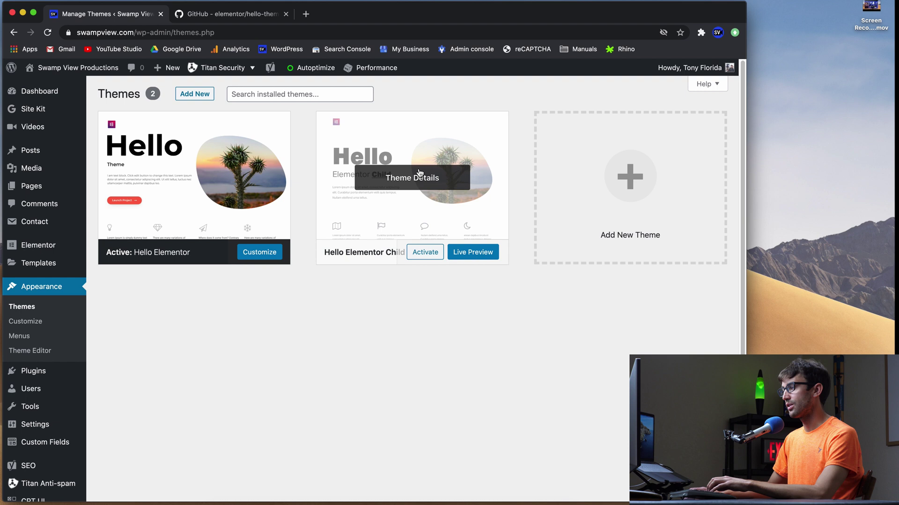
mouse_move(191, 171)
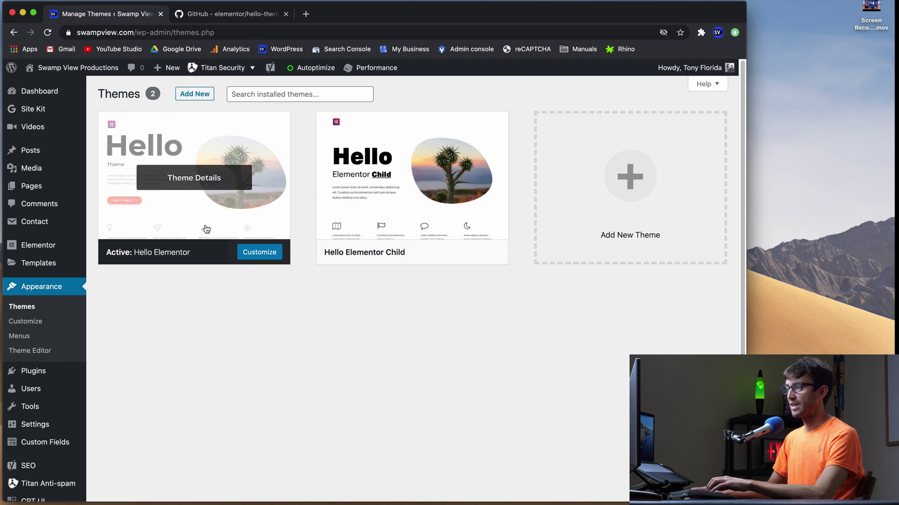
click(433, 256)
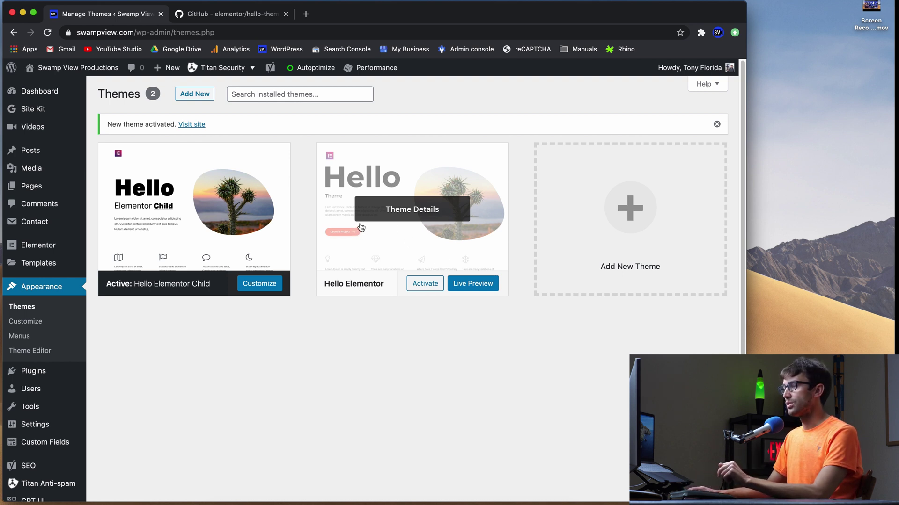
Open the Theme Editor and accept the Heads up warning to reach the child style.css.
click(53, 351)
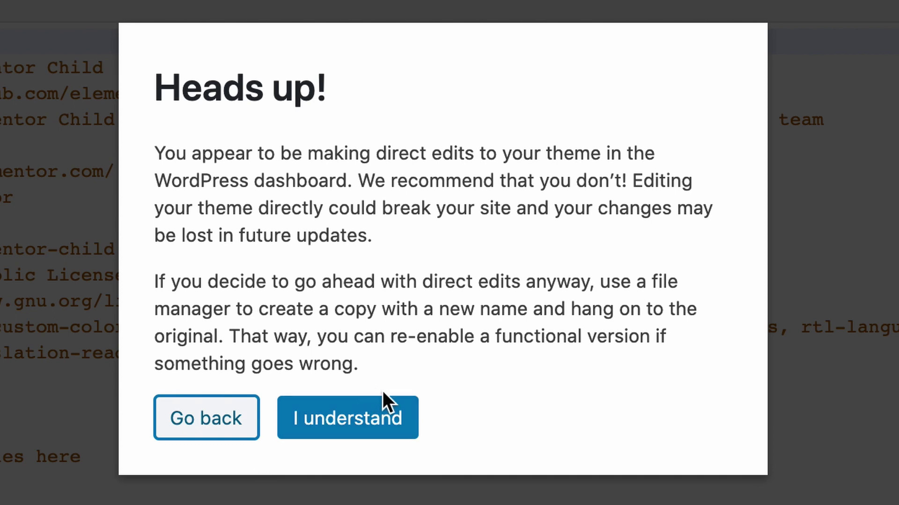
click(408, 421)
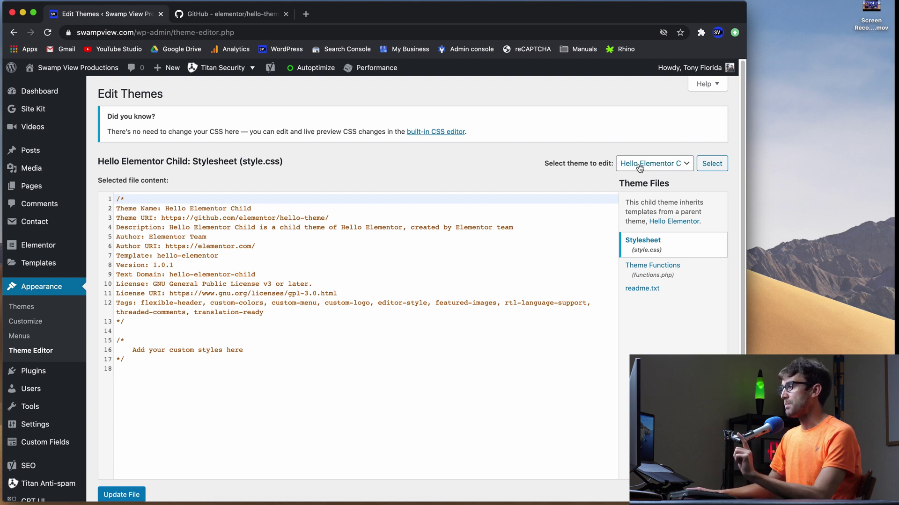
Keep Hello Elementor Child as the theme to edit and open its functions.php.
click(657, 164)
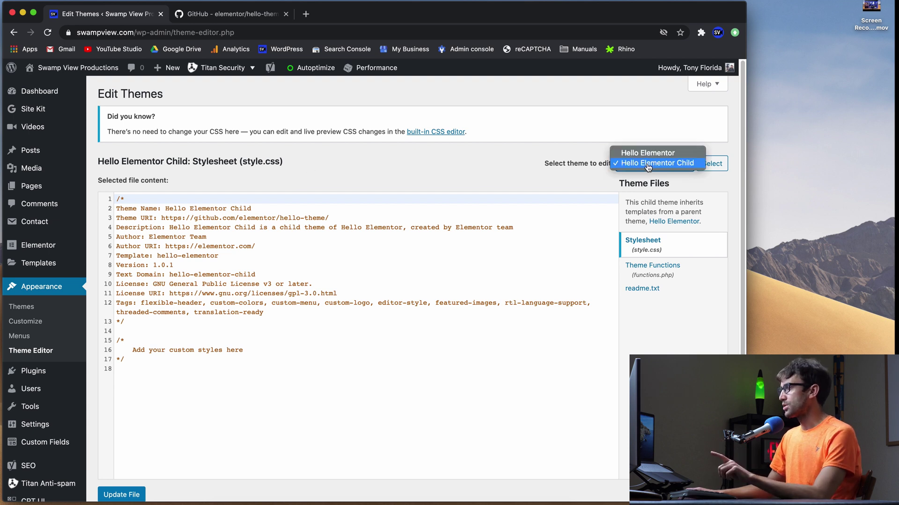
click(684, 164)
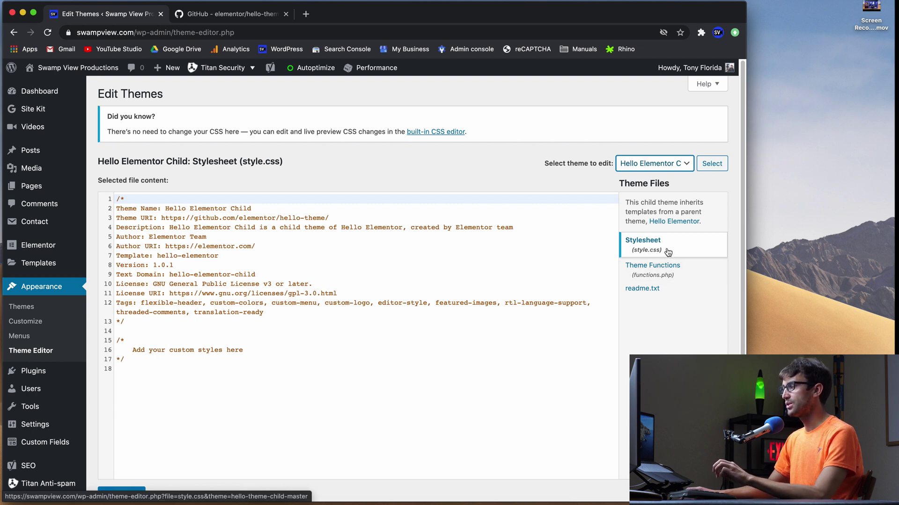
click(366, 404)
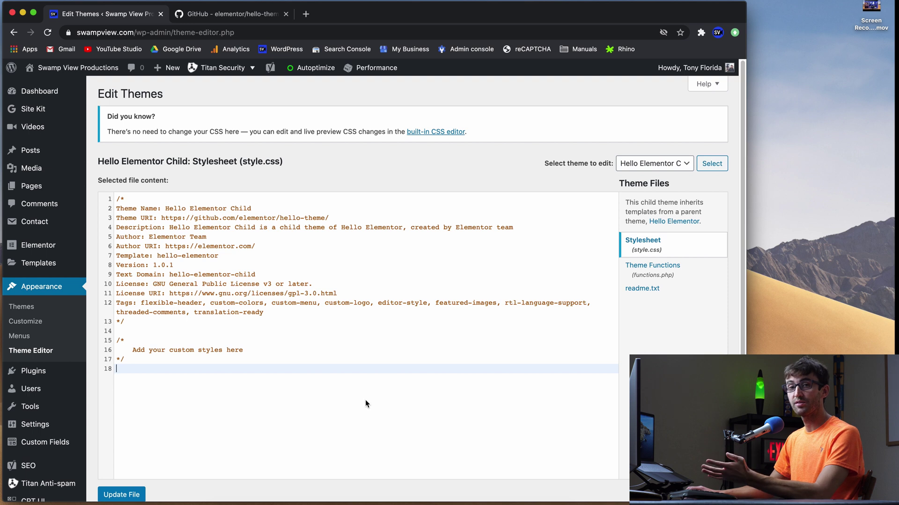
click(677, 265)
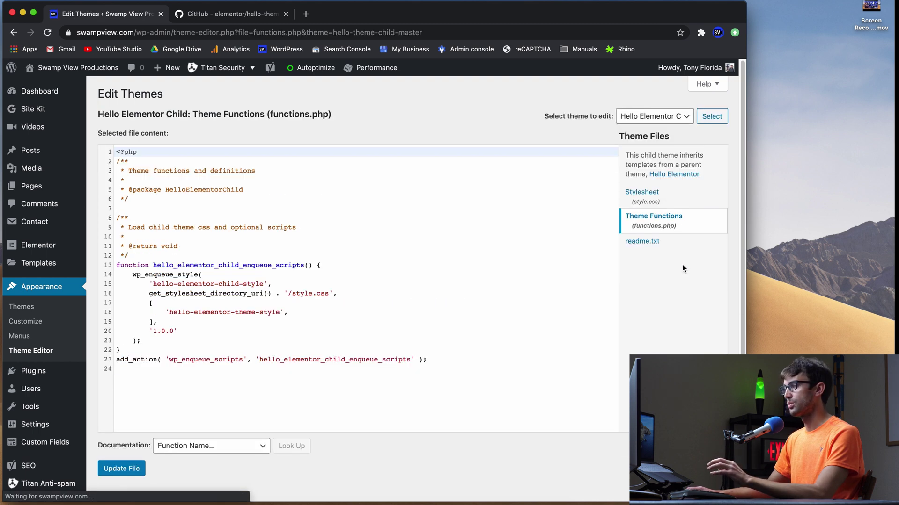
click(435, 360)
Paste the wpb_total_posts shortcode code on a new line at the end of functions.php.
click(452, 394)
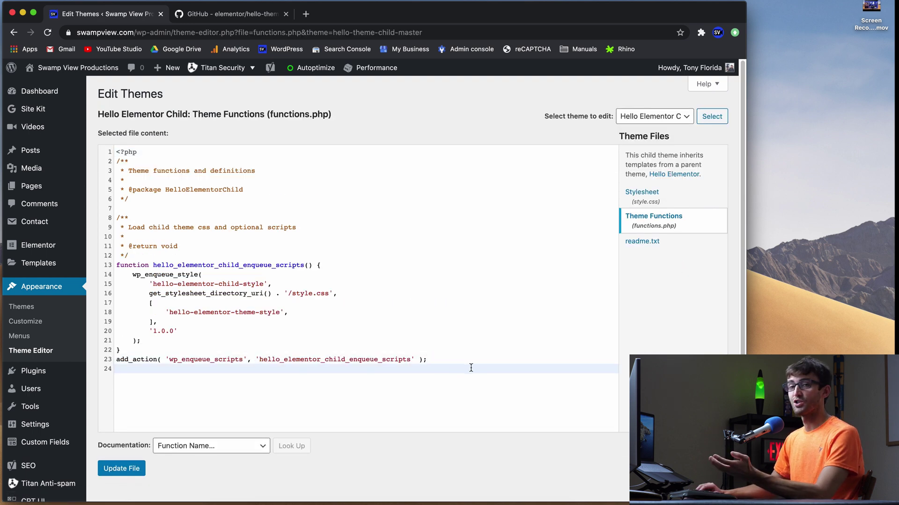
key(Return)
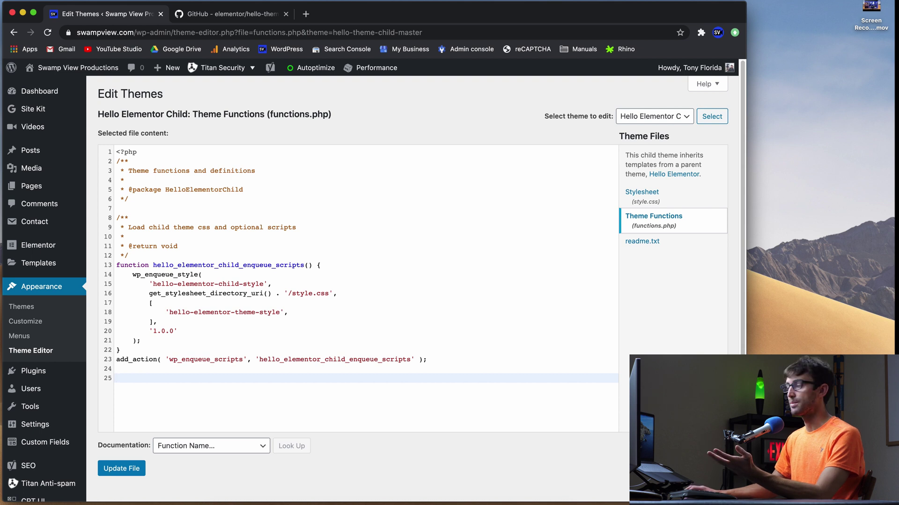
click(809, 154)
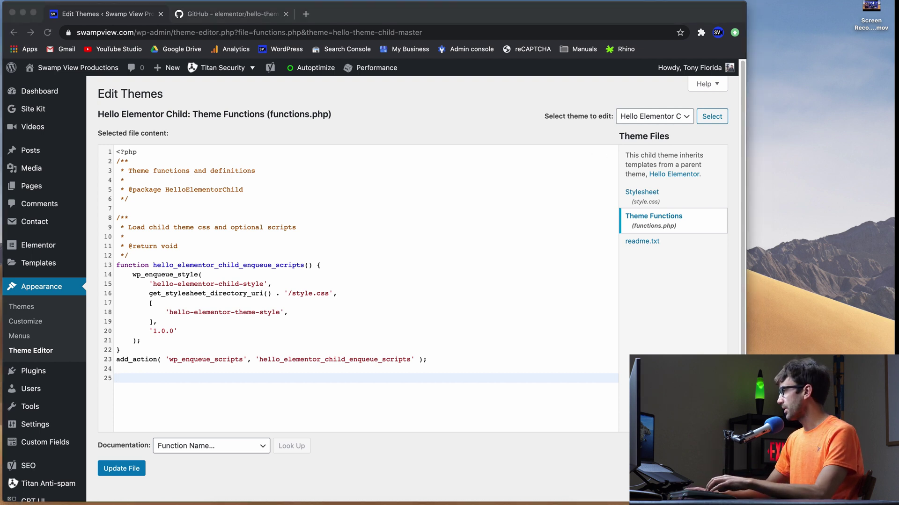
click(191, 376)
text(// shortcode to count number of posts function wpb_total_posts() {     $total = wp_count_posts()->publish;     return $total; } add_shortcode('total_posts','wpb_total_posts');)
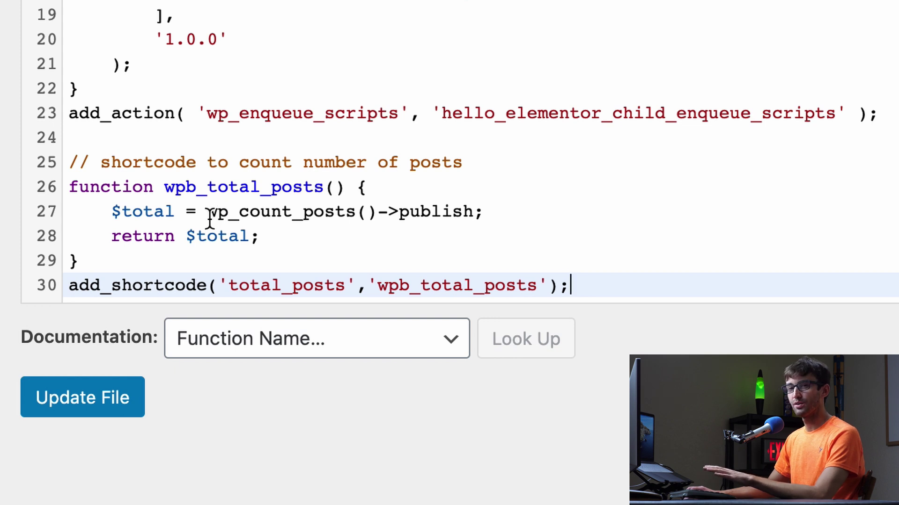
Highlight the post count call, $total, wpb_total_posts and the total_posts shortcode name.
drag(207, 213, 472, 212)
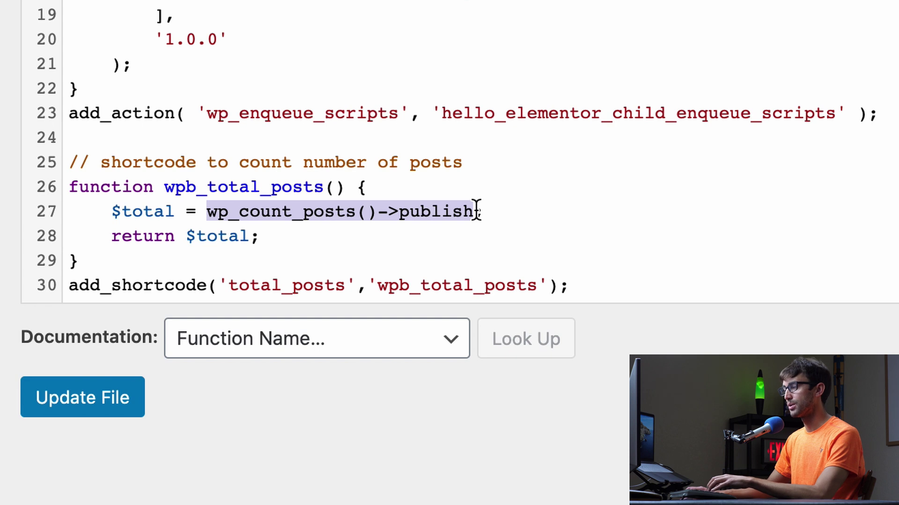
double_click(144, 213)
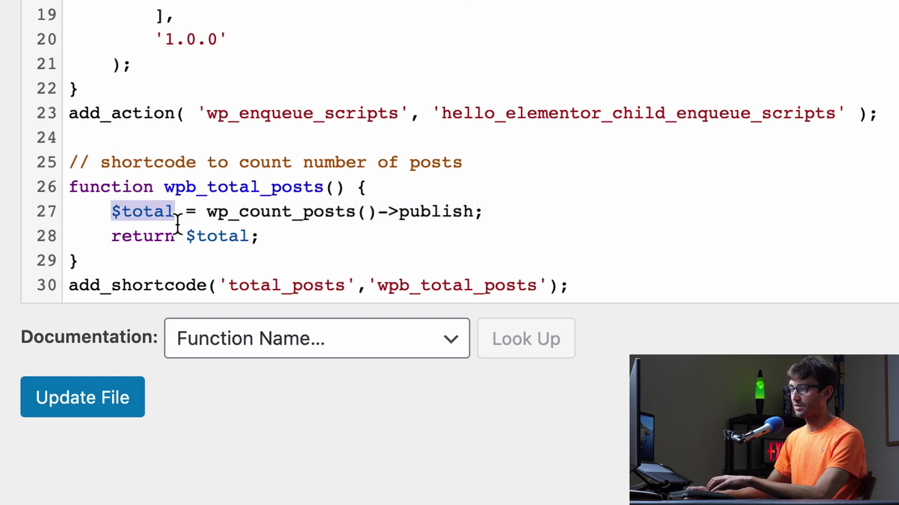
double_click(224, 235)
click(212, 189)
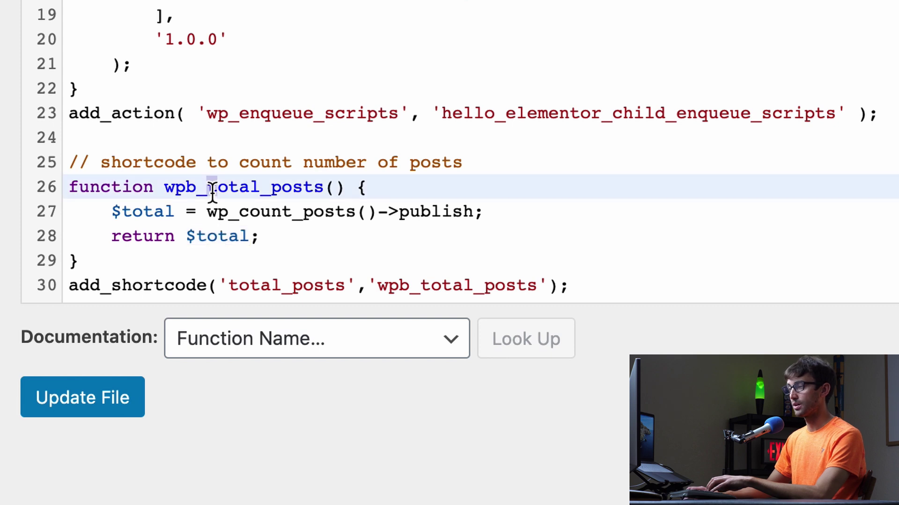
double_click(209, 188)
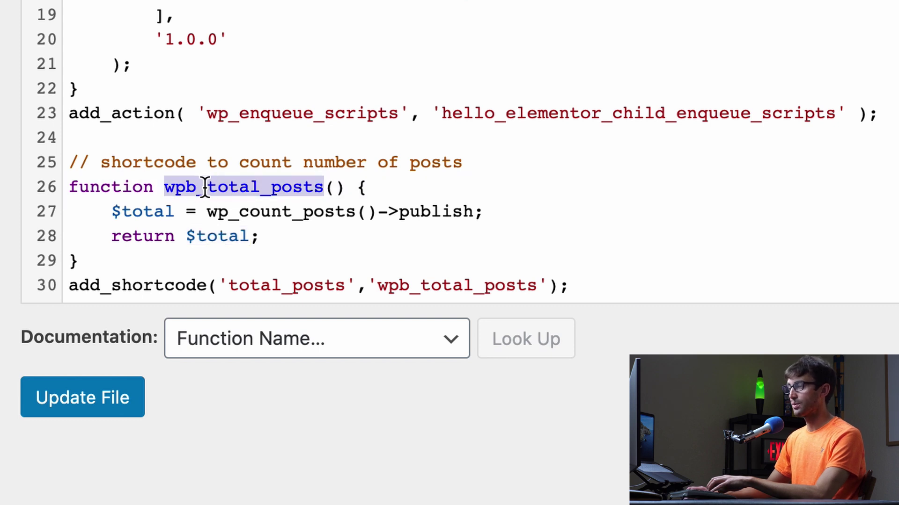
click(427, 283)
double_click(427, 282)
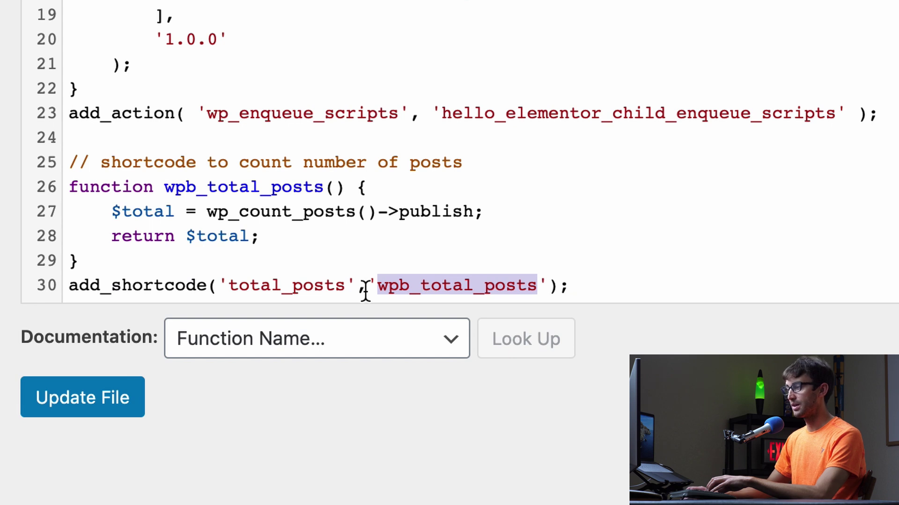
double_click(240, 283)
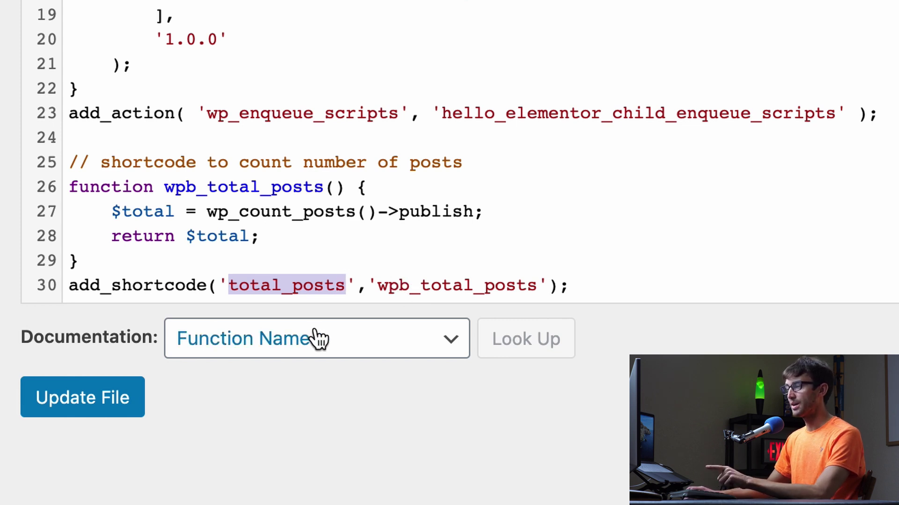
Save functions.php with Update File and visit the live homepage.
click(94, 412)
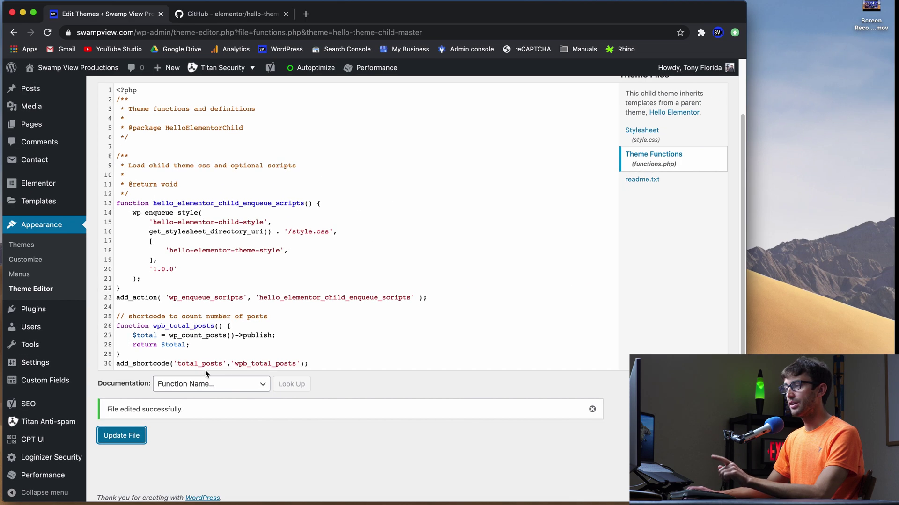
double_click(218, 351)
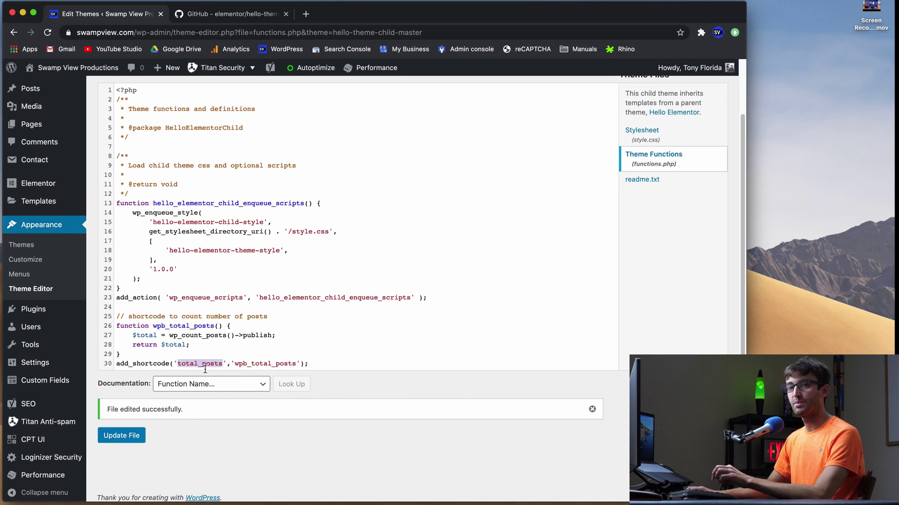
click(75, 71)
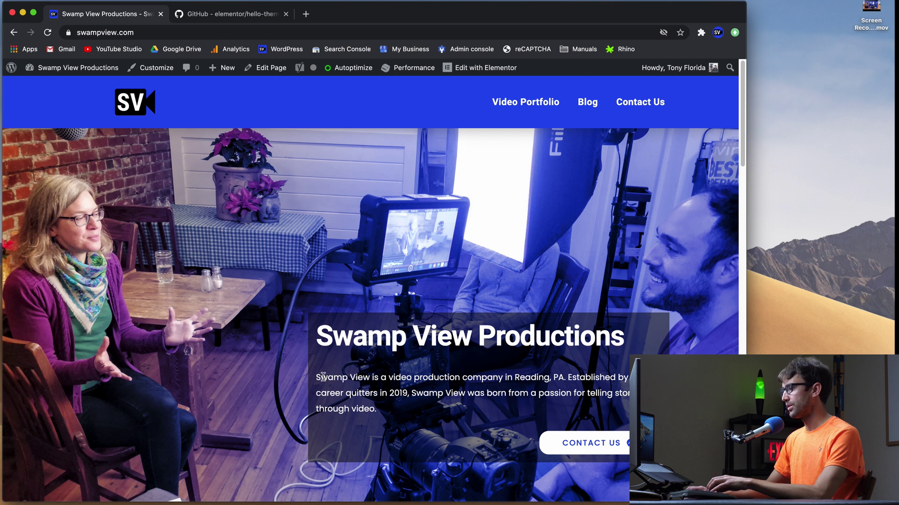
Open the Swamp View Productions homepage in the Elementor editor.
drag(323, 377, 394, 405)
click(391, 410)
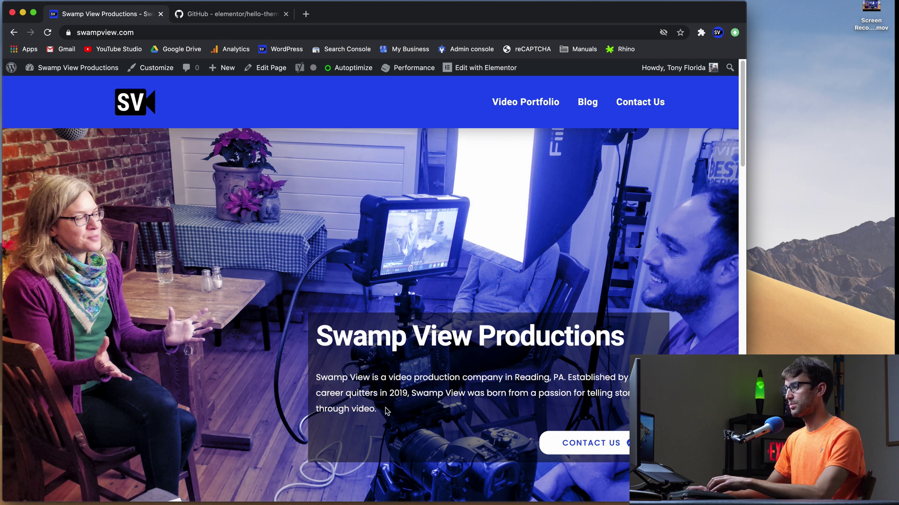
click(485, 68)
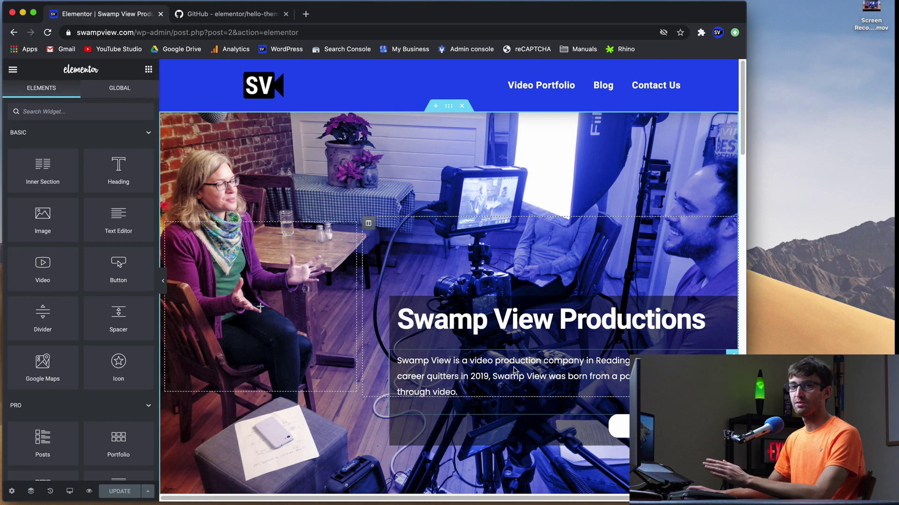
Add a paragraph below the hero text reading 'Check out our blog here, we have [total_posts] posts.'.
click(543, 371)
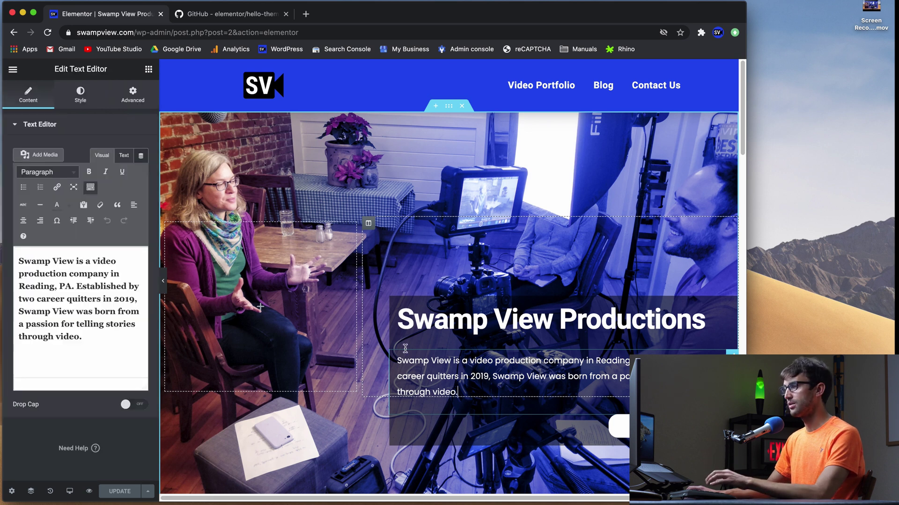
click(109, 335)
key(Return)
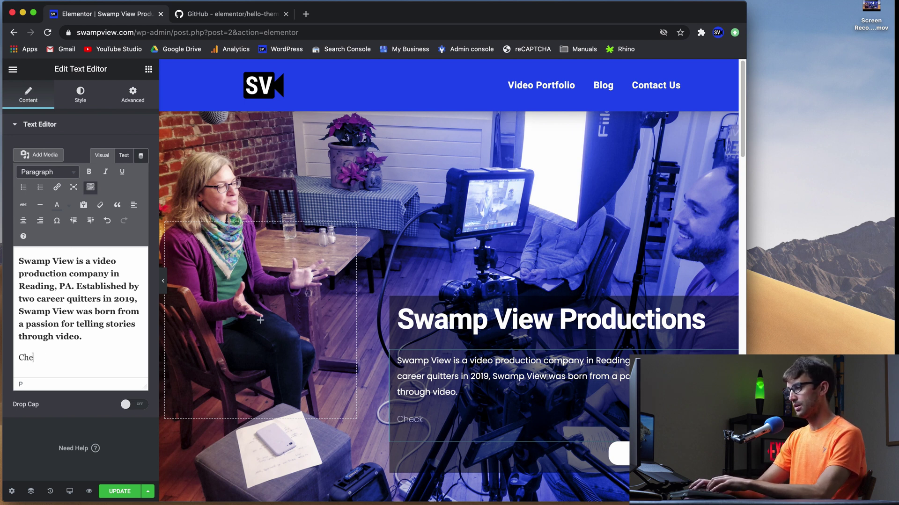
key(BackSpace)
key(BackSpace)
key(Return)
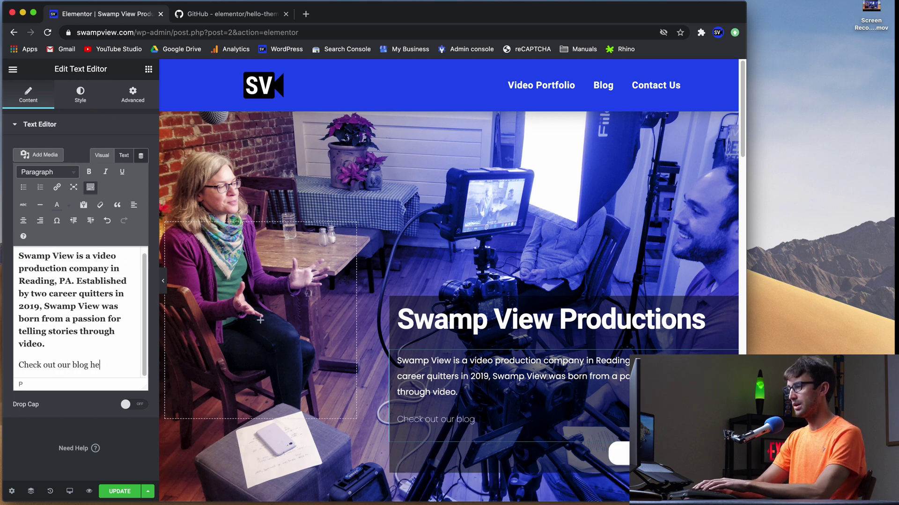
text(Check out our blog here, we have [total_posts] posts.)
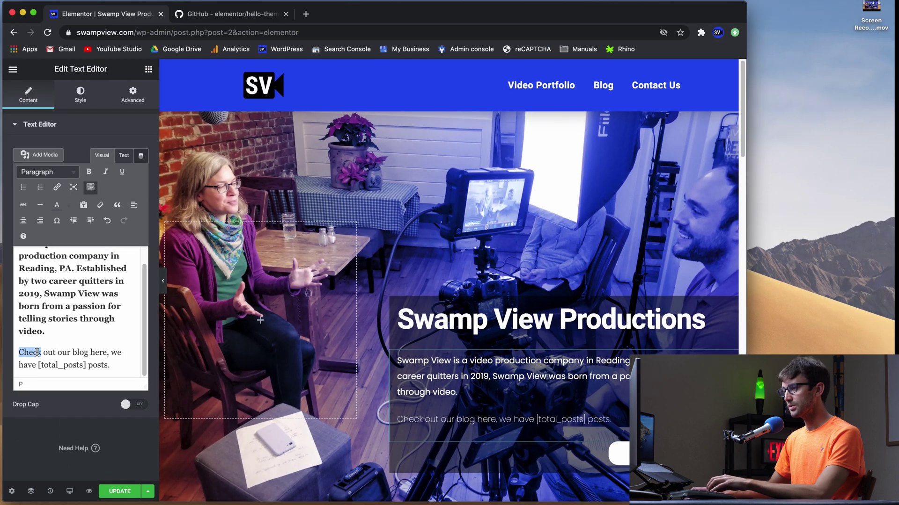
drag(71, 352, 92, 352)
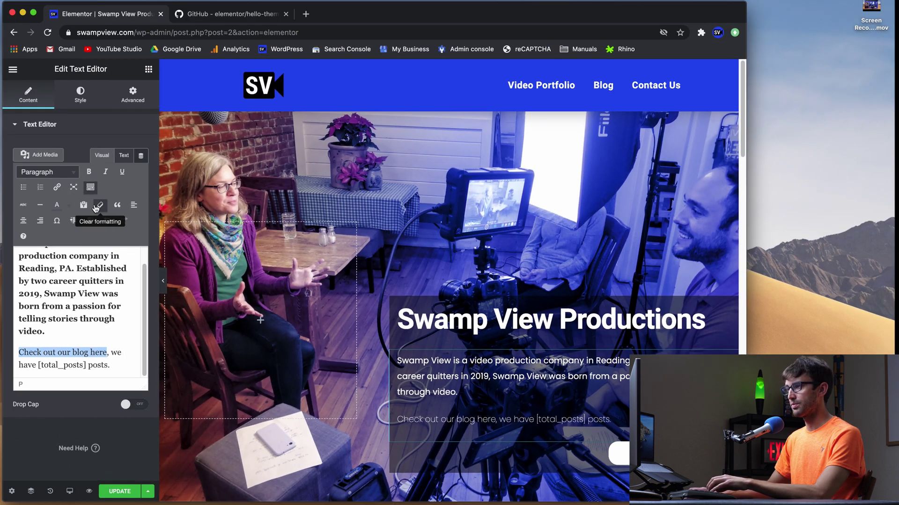
click(57, 188)
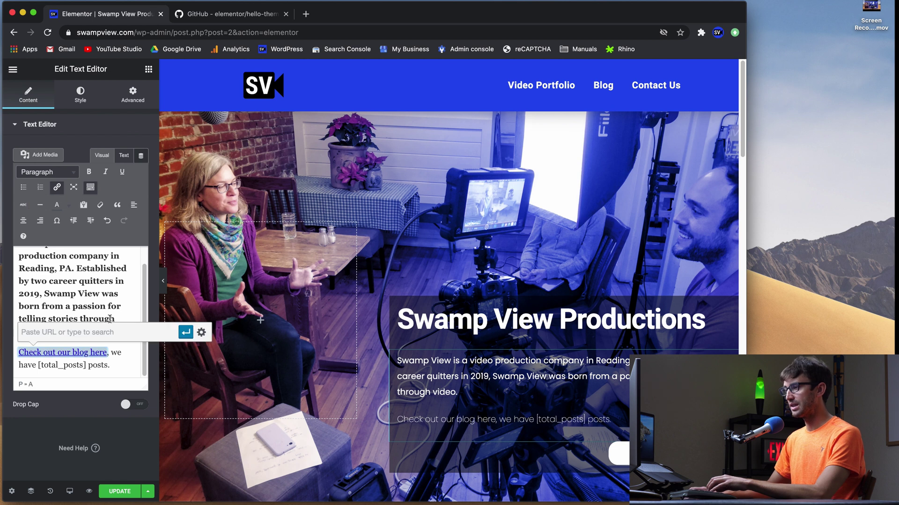
text(blog)
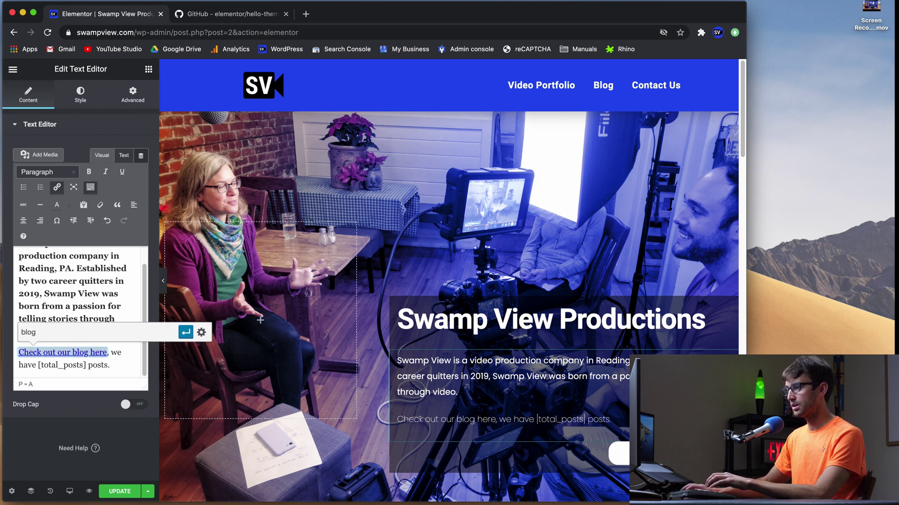
click(125, 344)
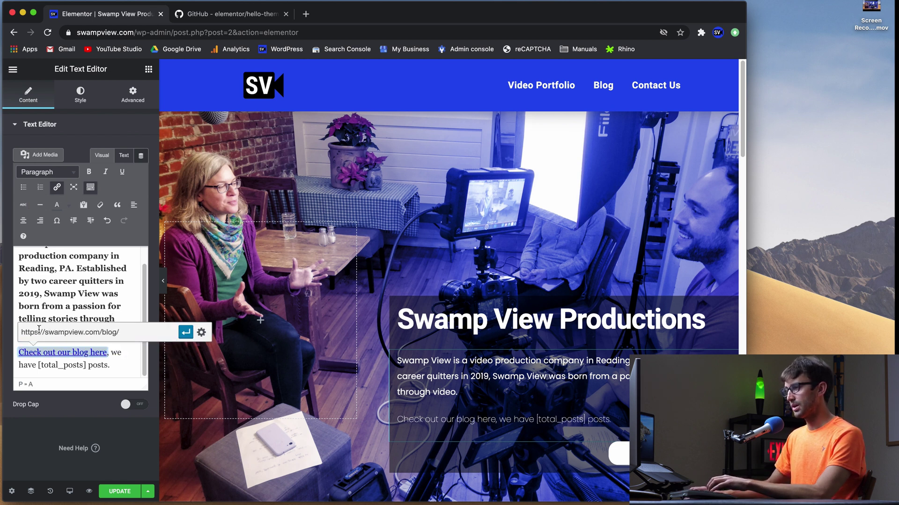
click(186, 333)
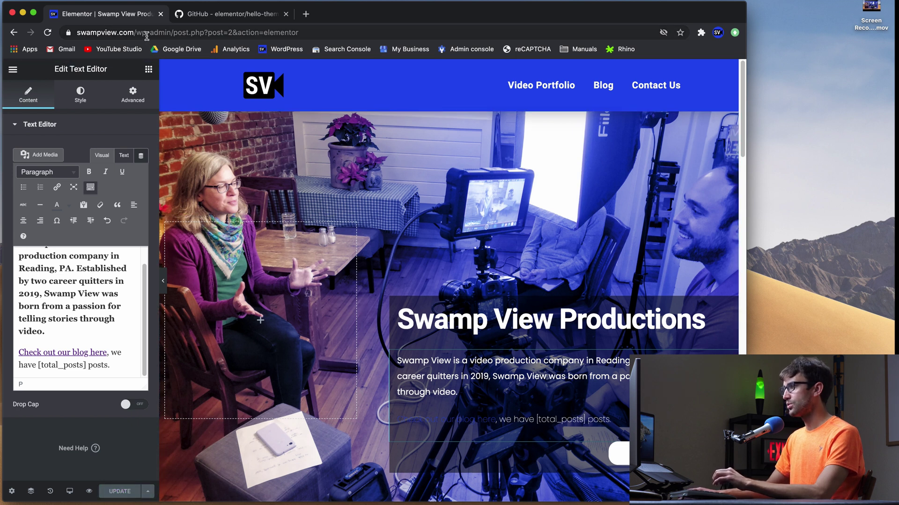
drag(138, 31, 440, 70)
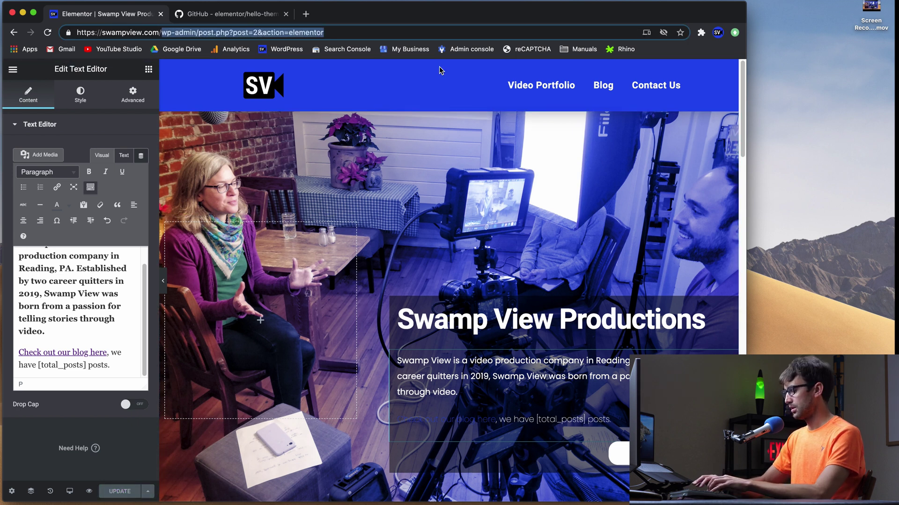
key(BackSpace)
key(Return)
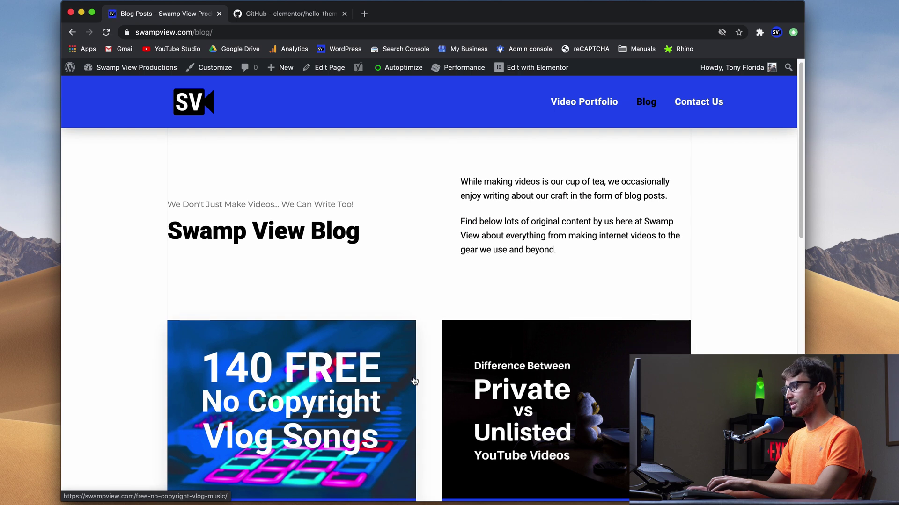
scroll(416, 392, down, 1)
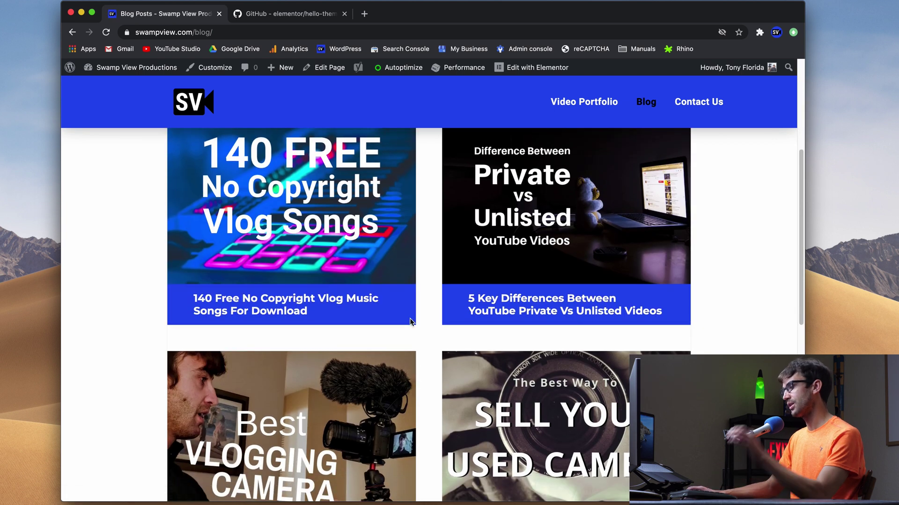
scroll(477, 386, down, 10)
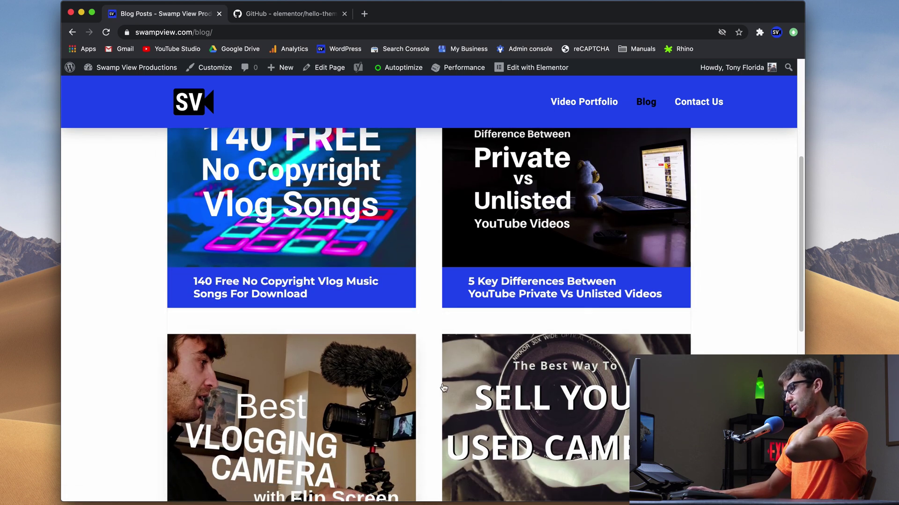